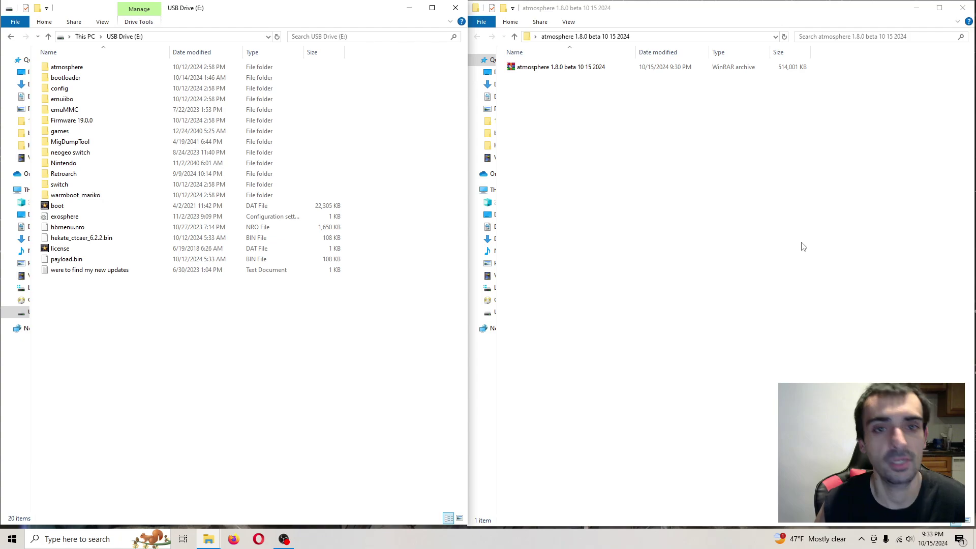
# Extract the archive "atmosphere 1.8.0 beta 10 15 2024" into its current folder
pyautogui.click(803, 246)
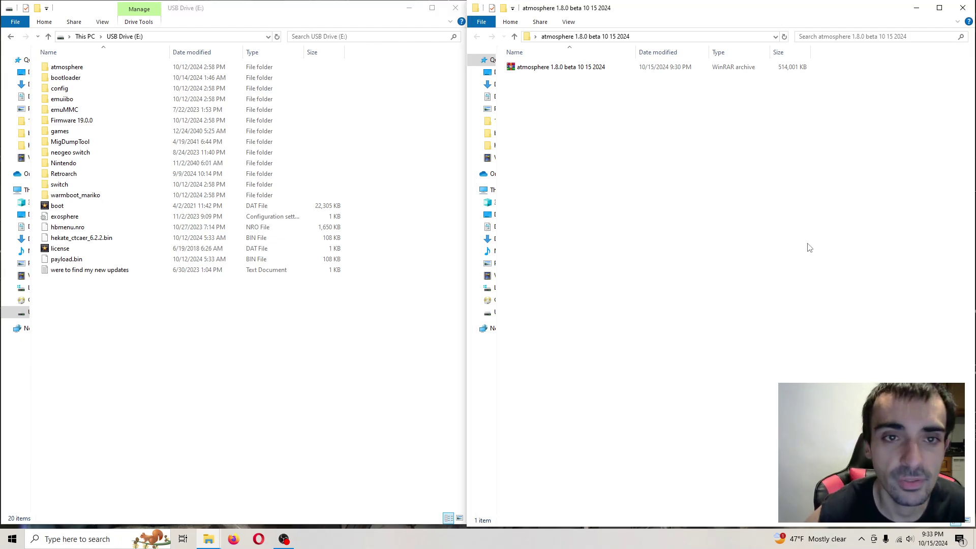
pyautogui.click(568, 71)
pyautogui.rightClick(568, 71)
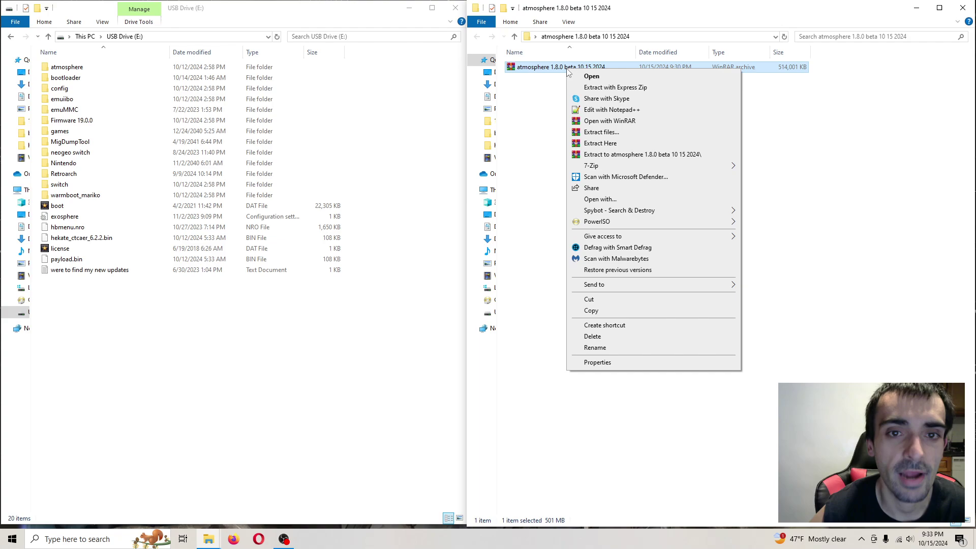
pyautogui.click(592, 143)
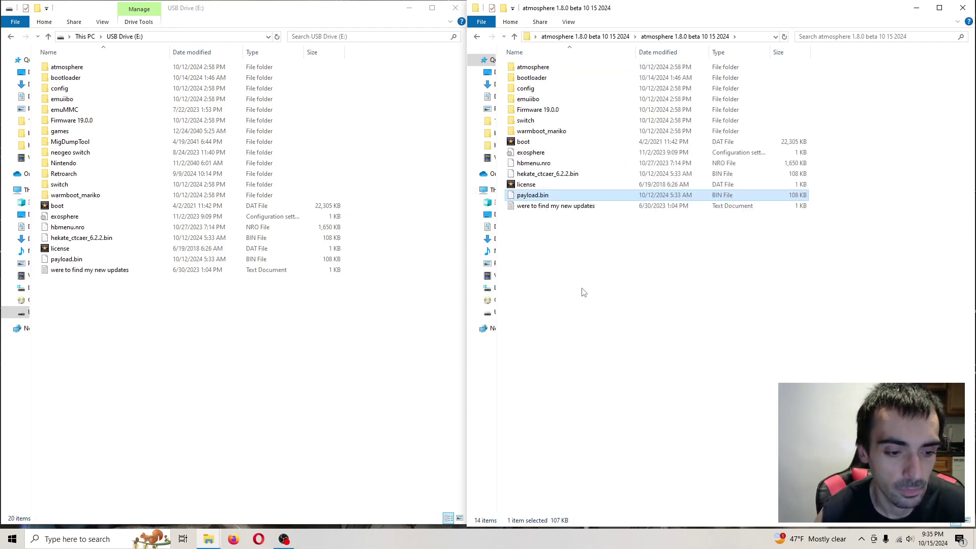
pyautogui.moveTo(566, 272); pyautogui.dragTo(565, 65)
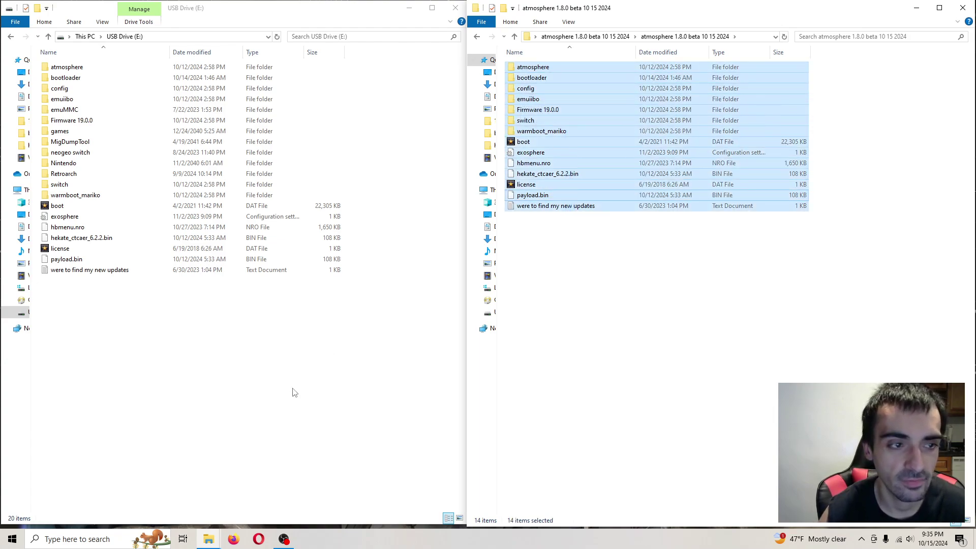
pyautogui.click(687, 348)
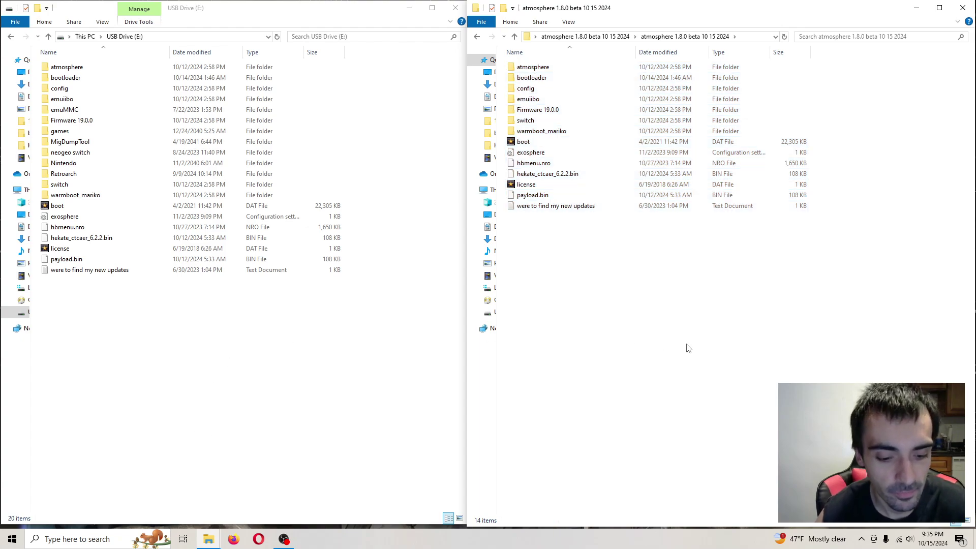
pyautogui.press('p')
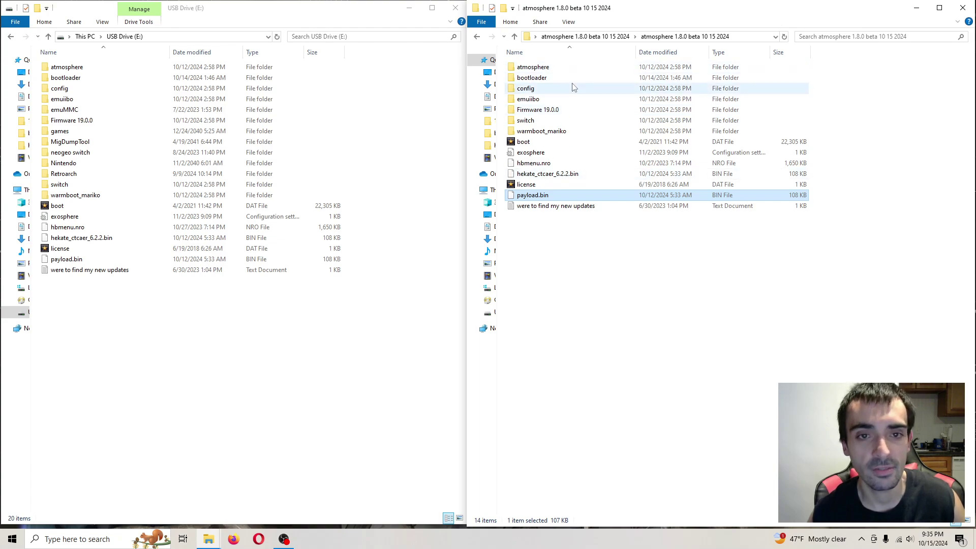
pyautogui.click(88, 169)
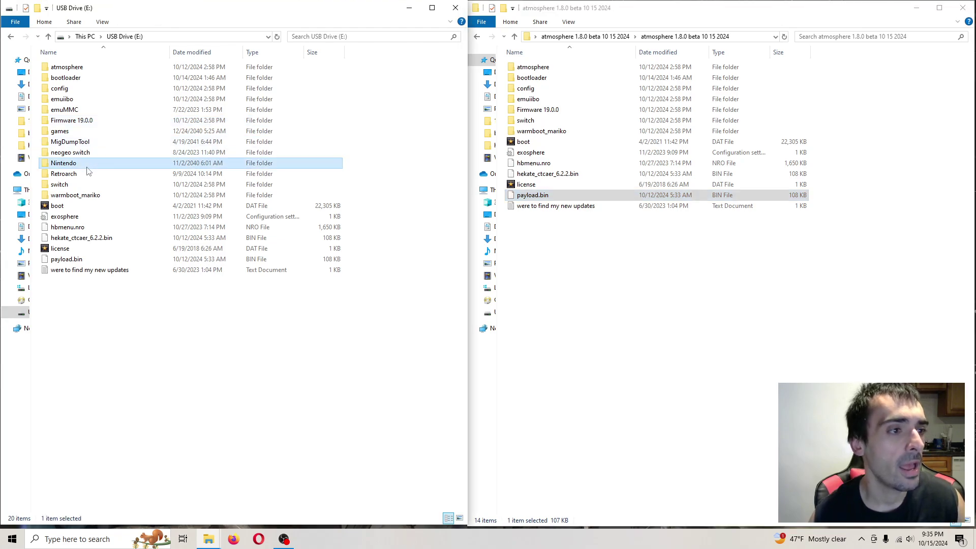
pyautogui.click(84, 112)
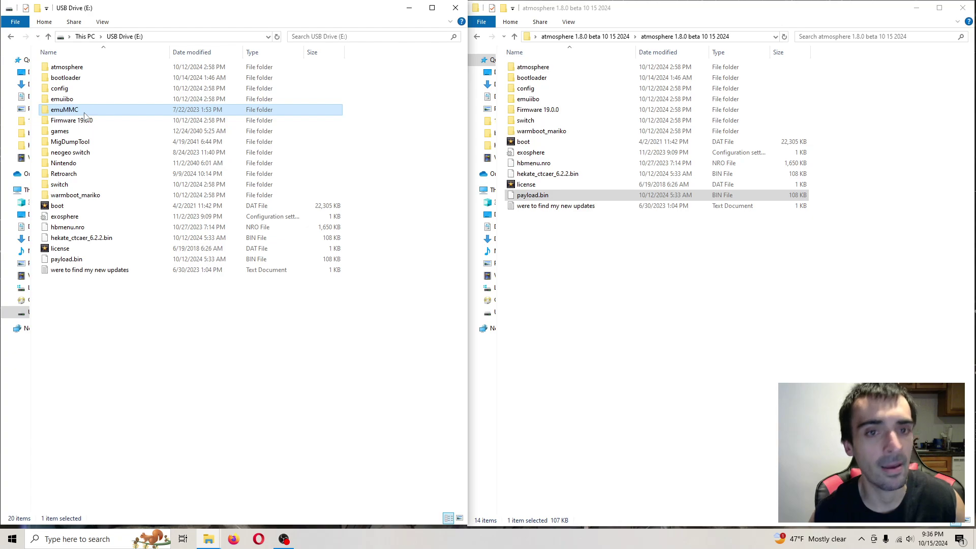
pyautogui.click(81, 338)
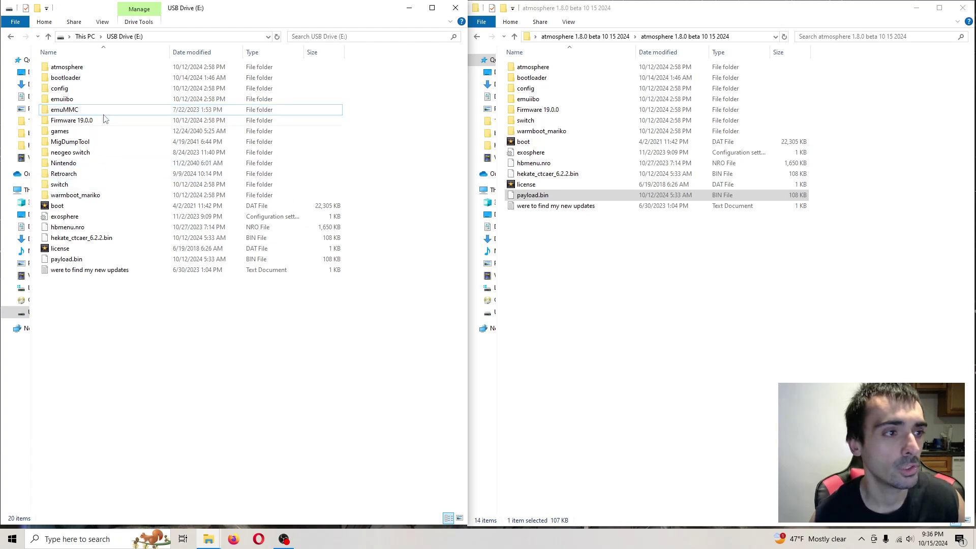
pyautogui.click(106, 71)
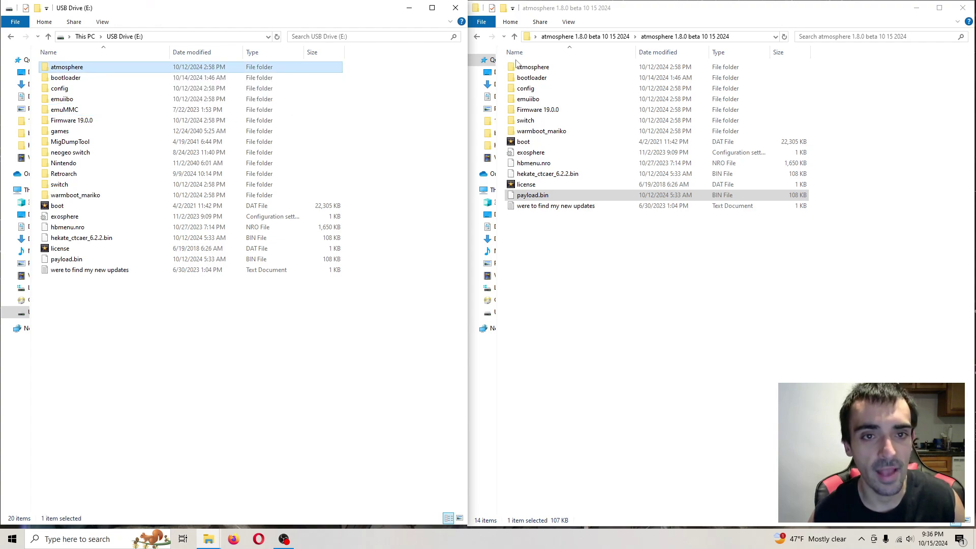
pyautogui.keyDown('ctrl'); pyautogui.click(85, 78); pyautogui.keyUp('ctrl')
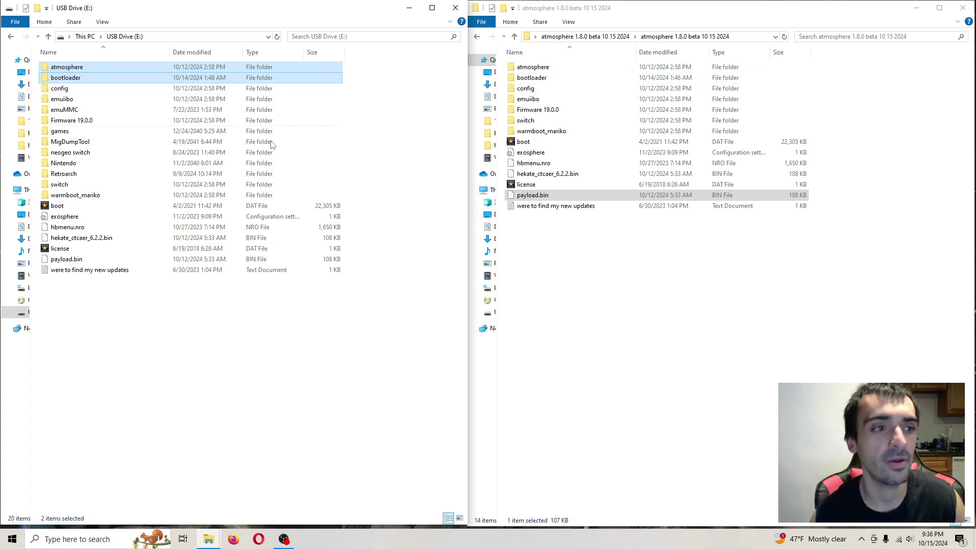
pyautogui.click(260, 324)
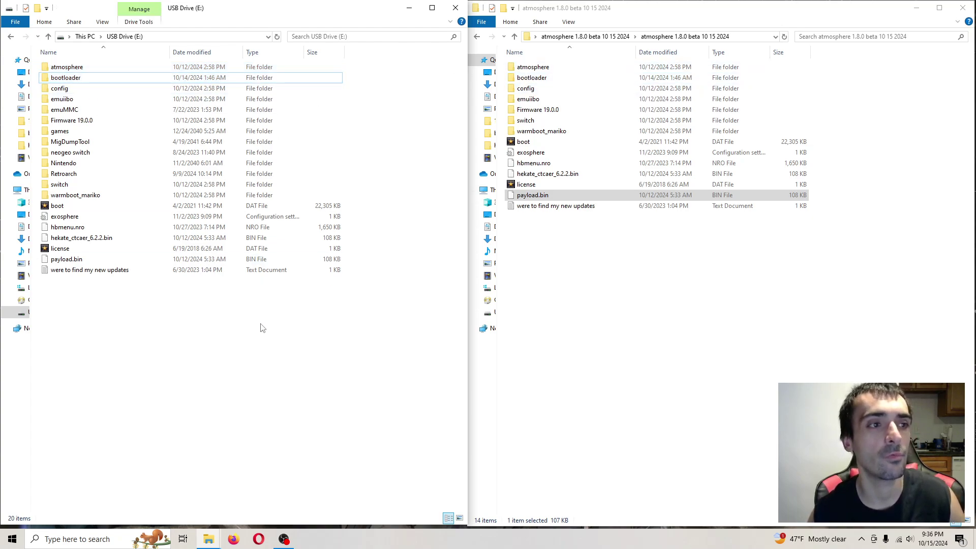
pyautogui.click(95, 69)
pyautogui.keyDown('ctrl'); pyautogui.click(93, 80); pyautogui.keyUp('ctrl')
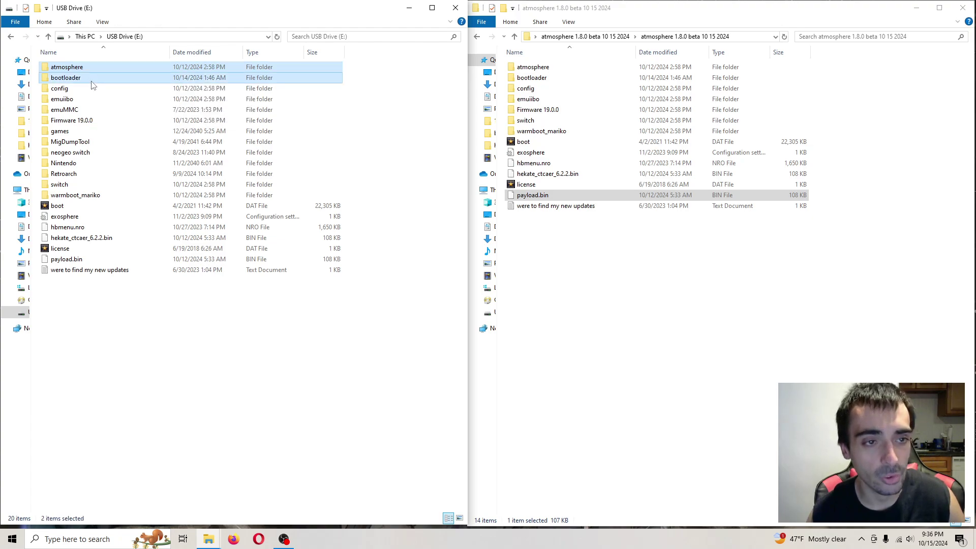
pyautogui.click(274, 361)
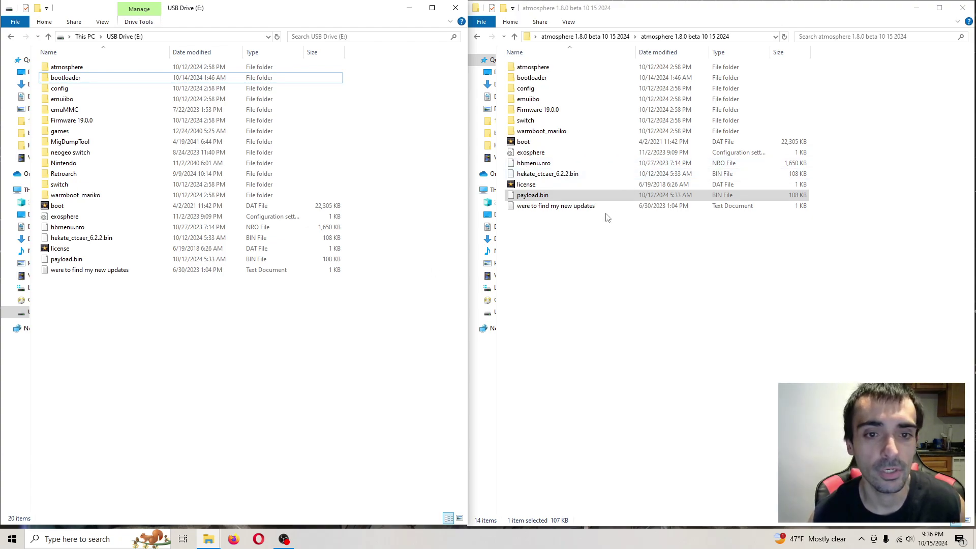
pyautogui.moveTo(562, 257); pyautogui.dragTo(572, 66)
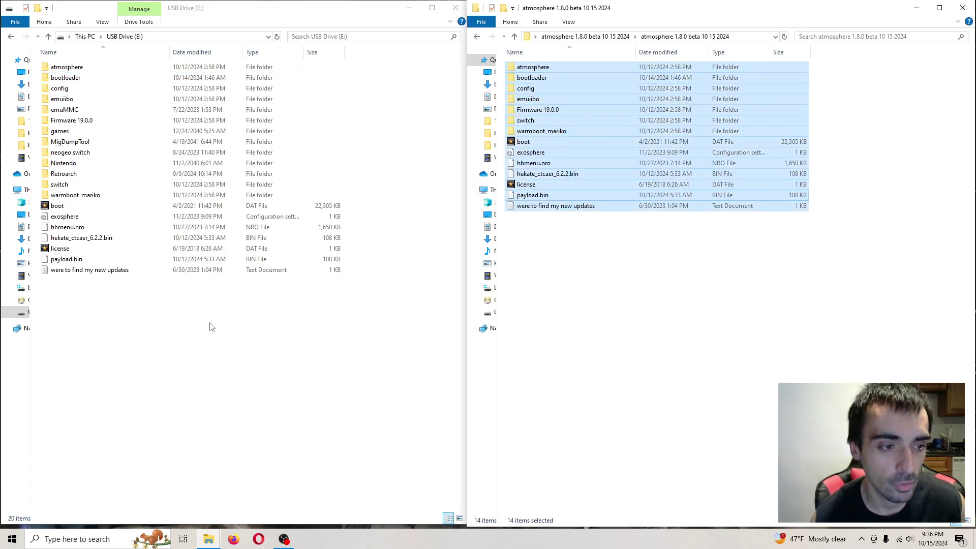
pyautogui.click(277, 374)
# Copy all extracted Atmosphere files and folders to the root of USB Drive (E:), replacing the files in the destination
pyautogui.click(645, 318)
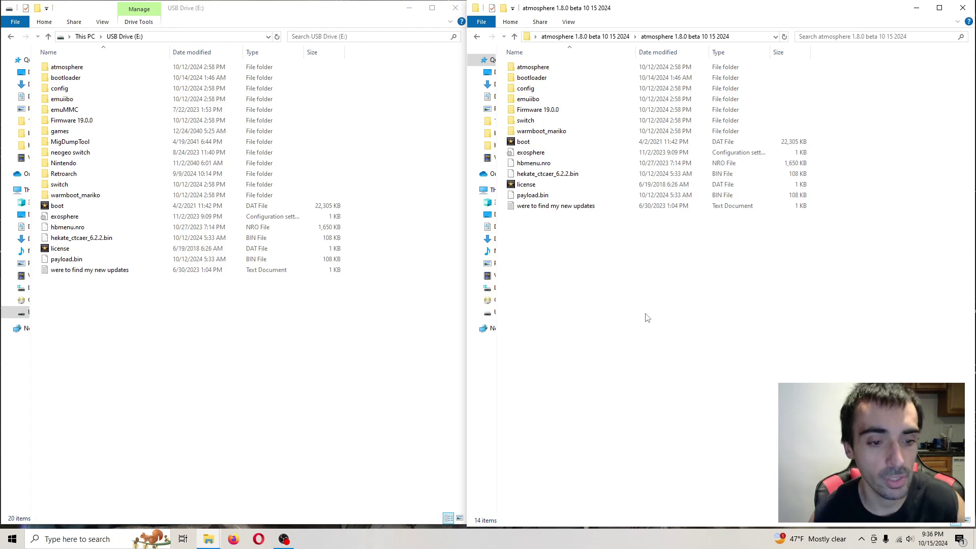
pyautogui.hotkey('ctrl', 'a')
pyautogui.hotkey('ctrl', 'c')
pyautogui.click(398, 371)
pyautogui.hotkey('ctrl', 'v')
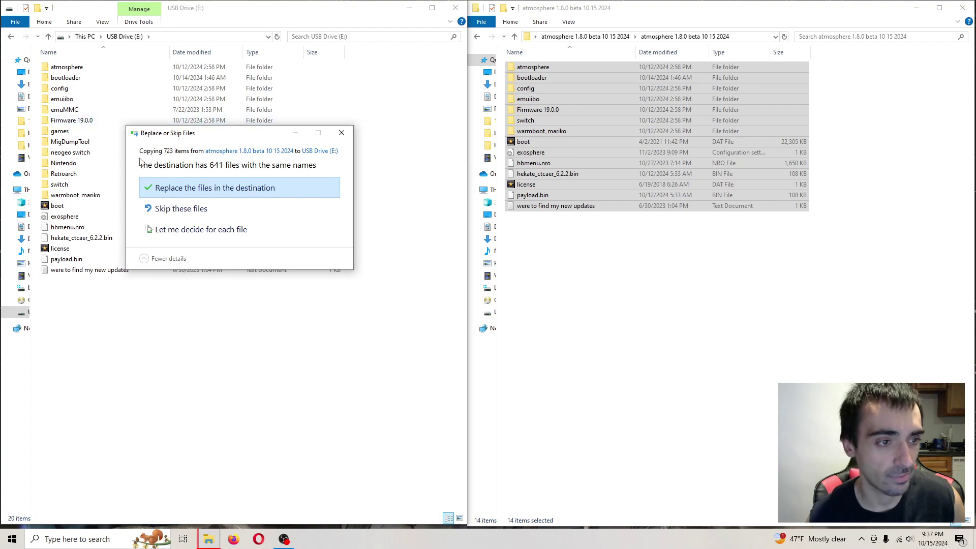
pyautogui.click(211, 189)
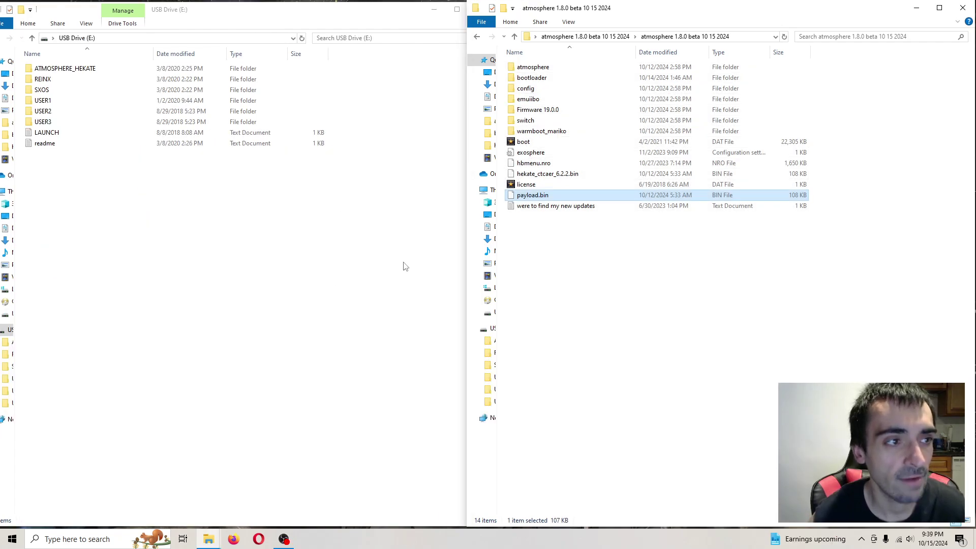
# Copy payload.bin from the extracted package into the USB drive's ATMOSPHERE_HEKATE folder, replacing the existing file
pyautogui.click(404, 266)
pyautogui.click(629, 287)
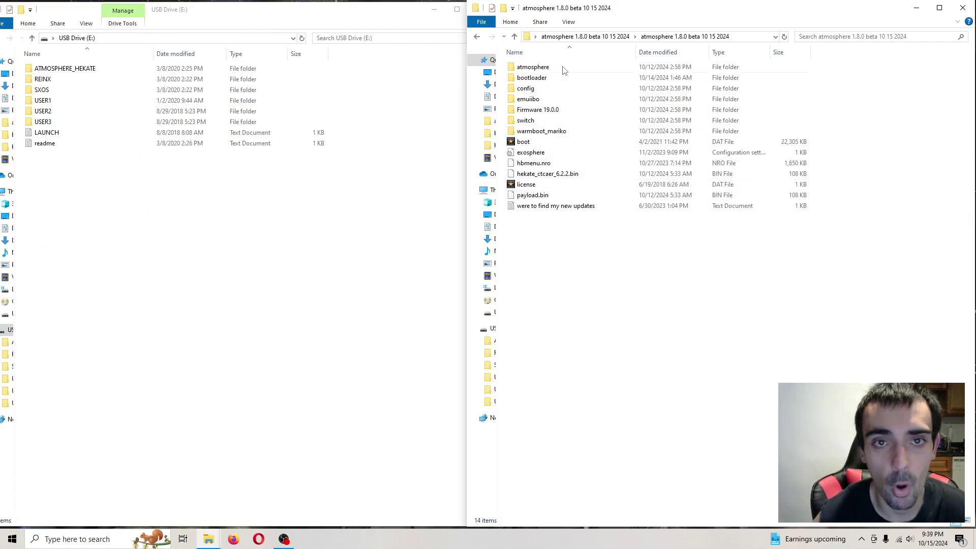
pyautogui.rightClick(560, 196)
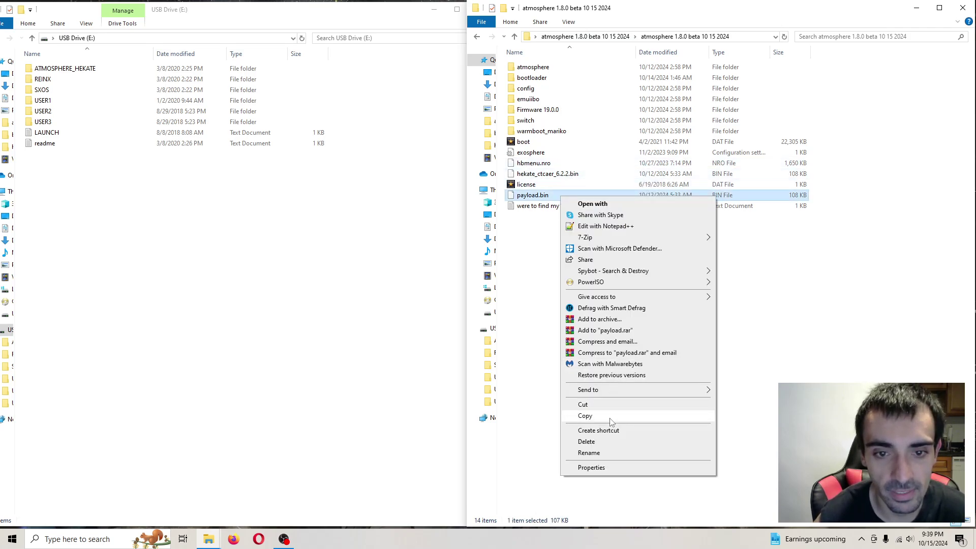
pyautogui.click(609, 418)
pyautogui.click(558, 307)
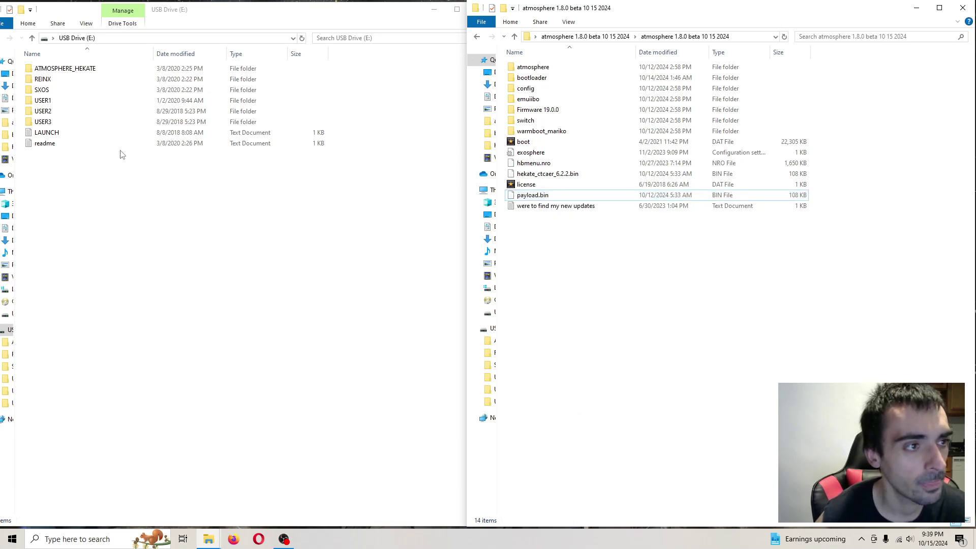
pyautogui.doubleClick(88, 70)
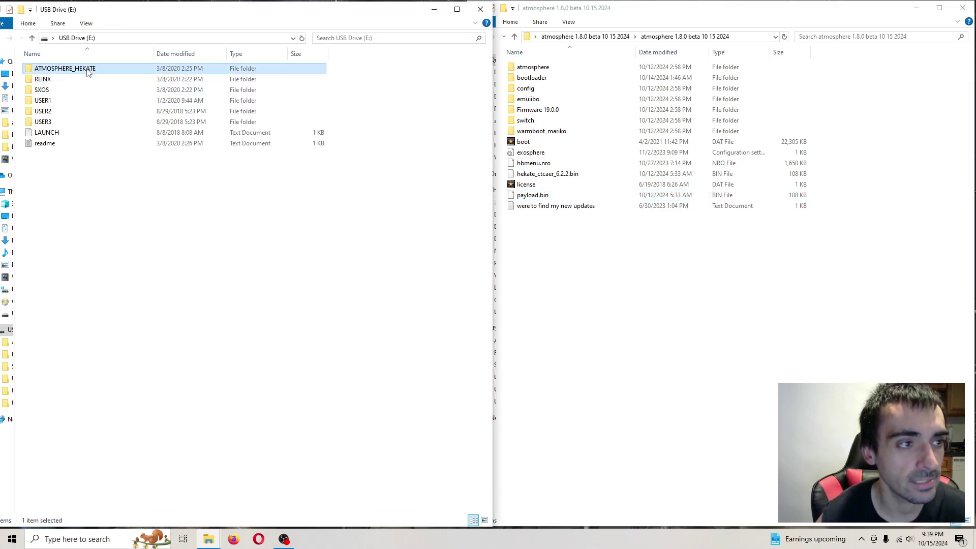
pyautogui.rightClick(101, 143)
pyautogui.click(138, 210)
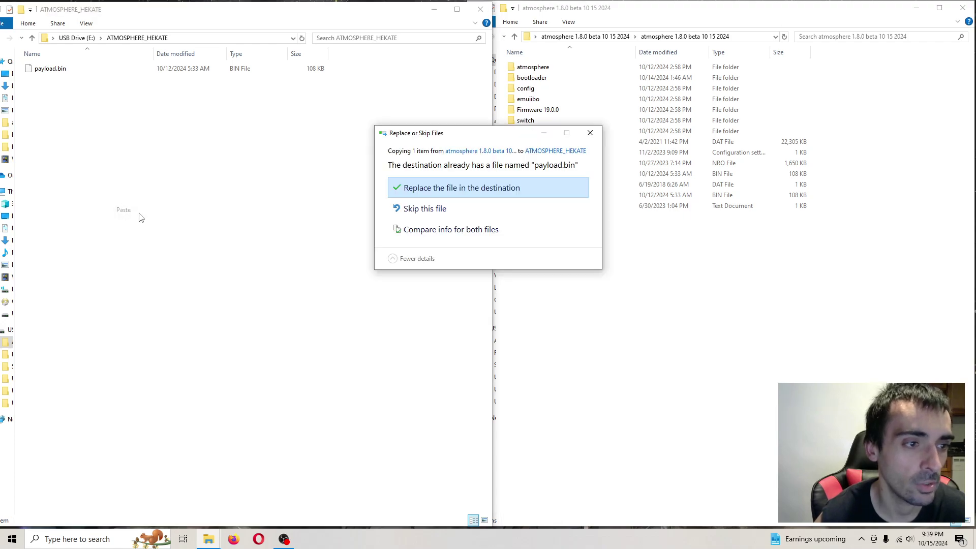
pyautogui.click(417, 195)
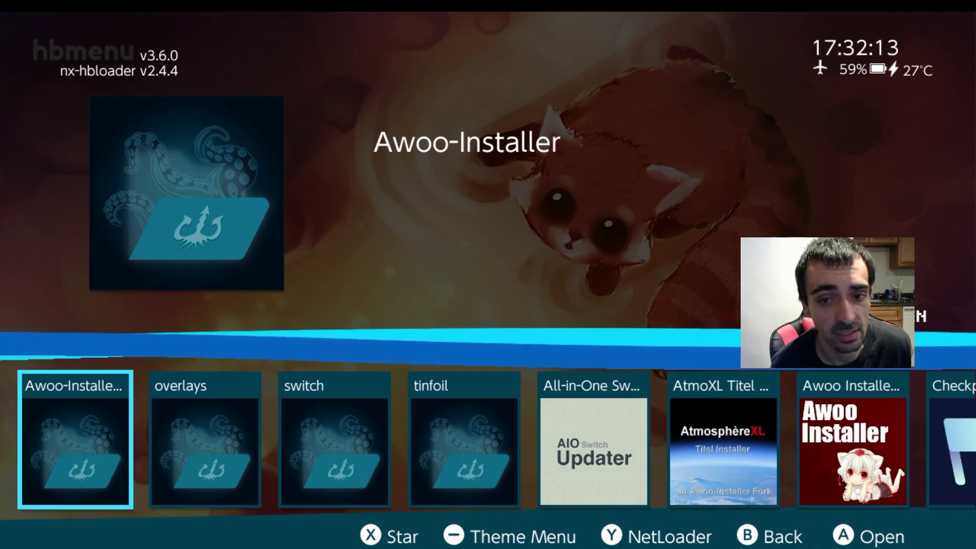
# Launch Daybreak from the console's homebrew menu
pyautogui.press('Right')
pyautogui.press('Right')
pyautogui.press('Right')
pyautogui.press('Right')
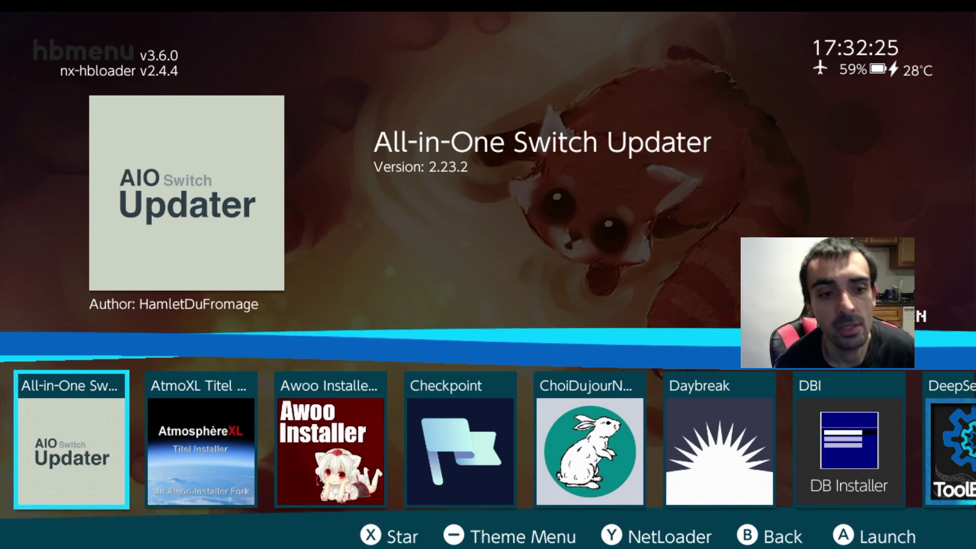
pyautogui.press('Right')
pyautogui.press('Right')
pyautogui.press('Right')
pyautogui.press('Right')
pyautogui.press('Right')
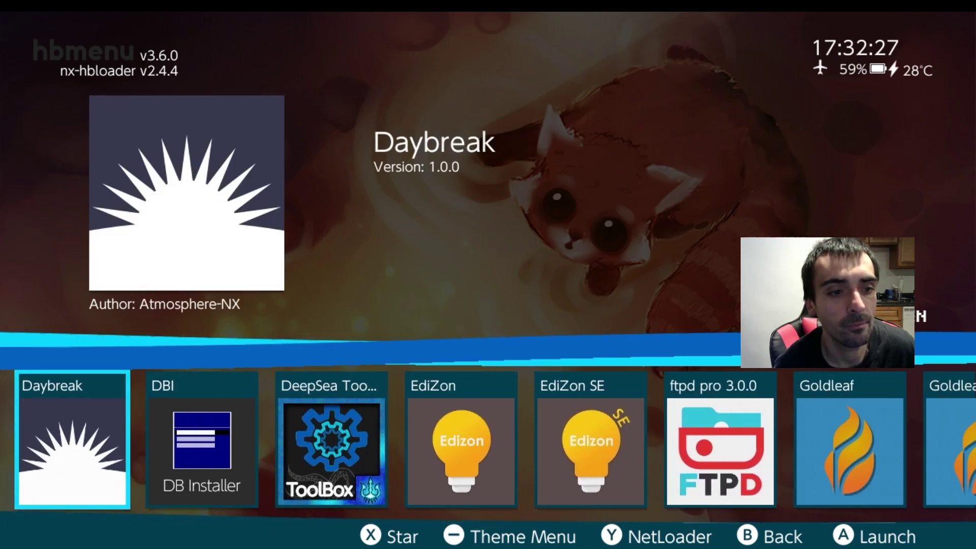
pyautogui.press('Return')
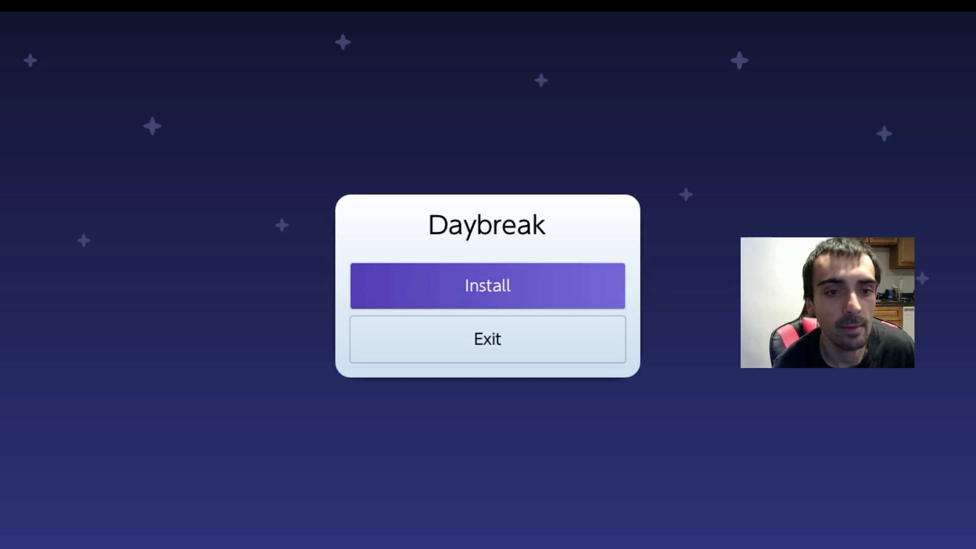
# Start a system update from the Firmware 19.0.0 directory and choose to preserve settings
pyautogui.press('Return')
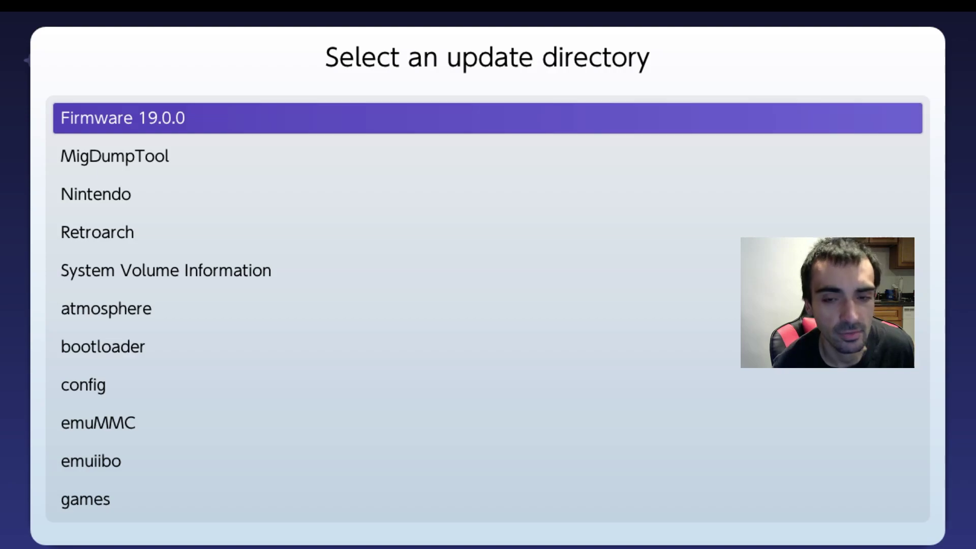
pyautogui.press('Return')
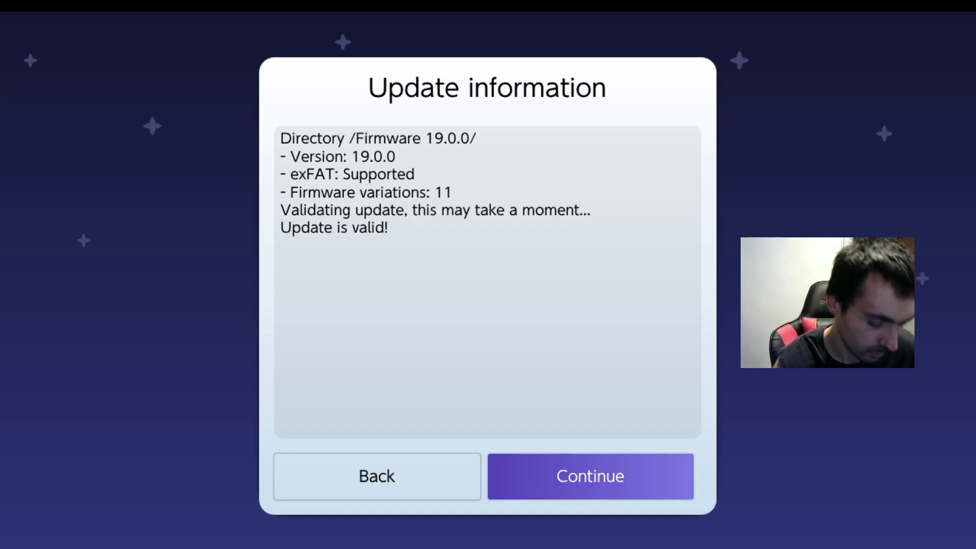
pyautogui.press('Return')
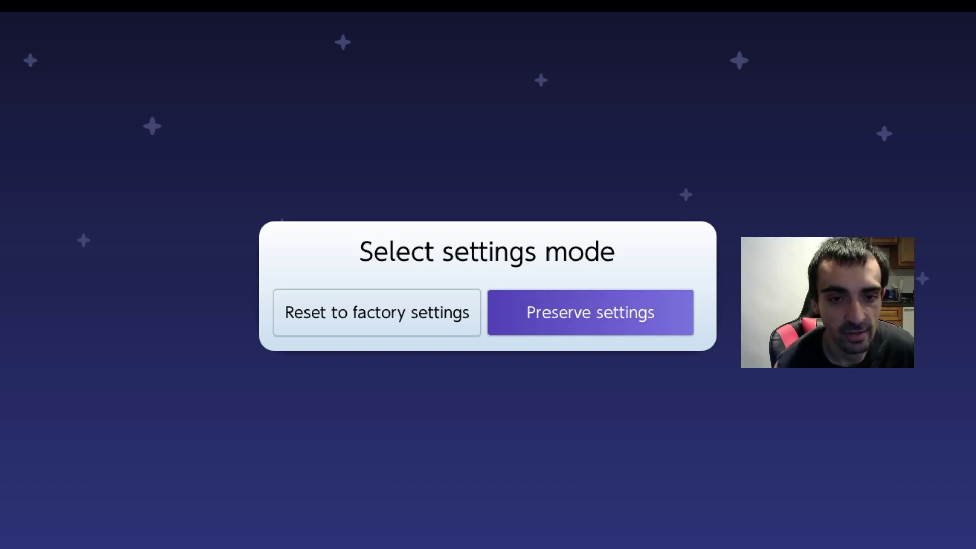
pyautogui.press('Return')
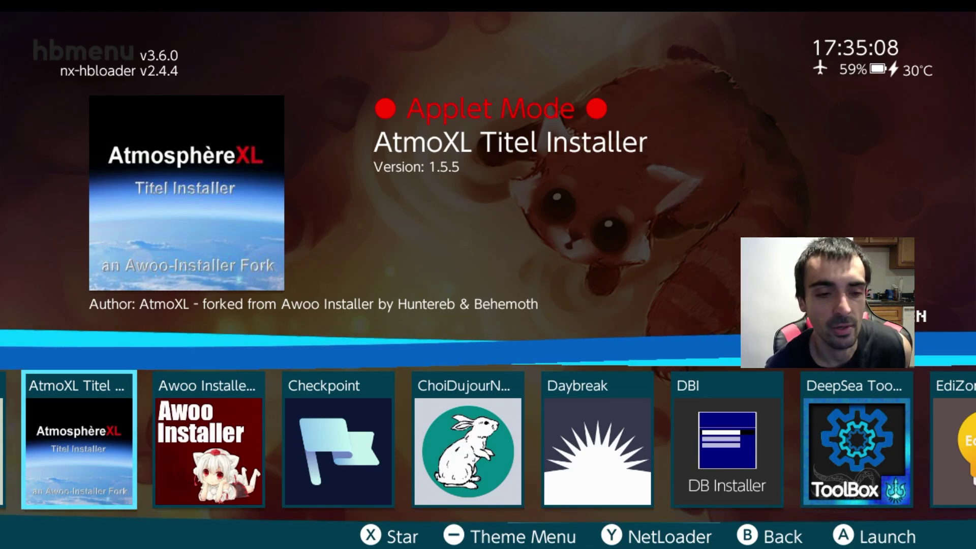
# Launch EdiZon SE from the homebrew menu and skip the cheat database update
pyautogui.press('Right')
pyautogui.press('Right')
pyautogui.press('Right')
pyautogui.press('Right')
pyautogui.press('Right')
pyautogui.press('Right')
pyautogui.press('Right')
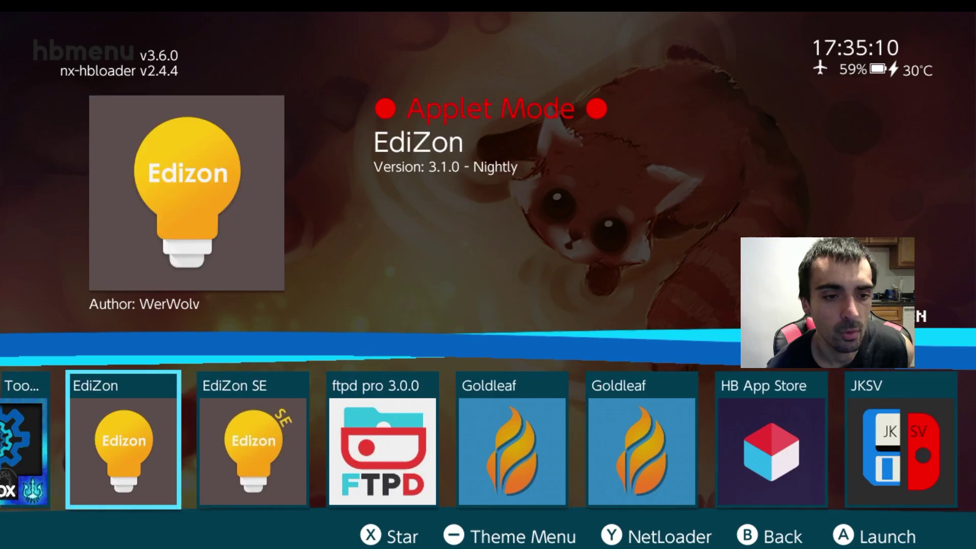
pyautogui.press('Right')
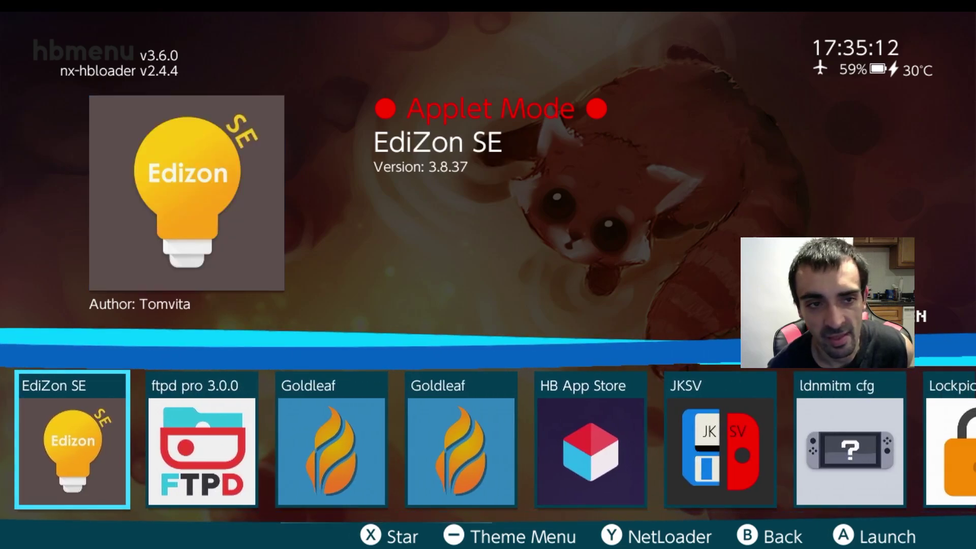
pyautogui.press('Left')
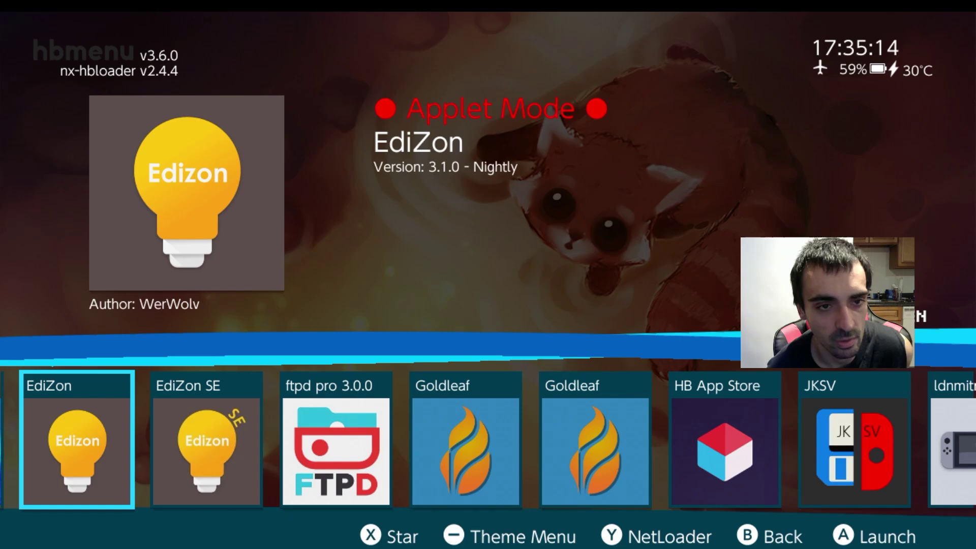
pyautogui.press('Right')
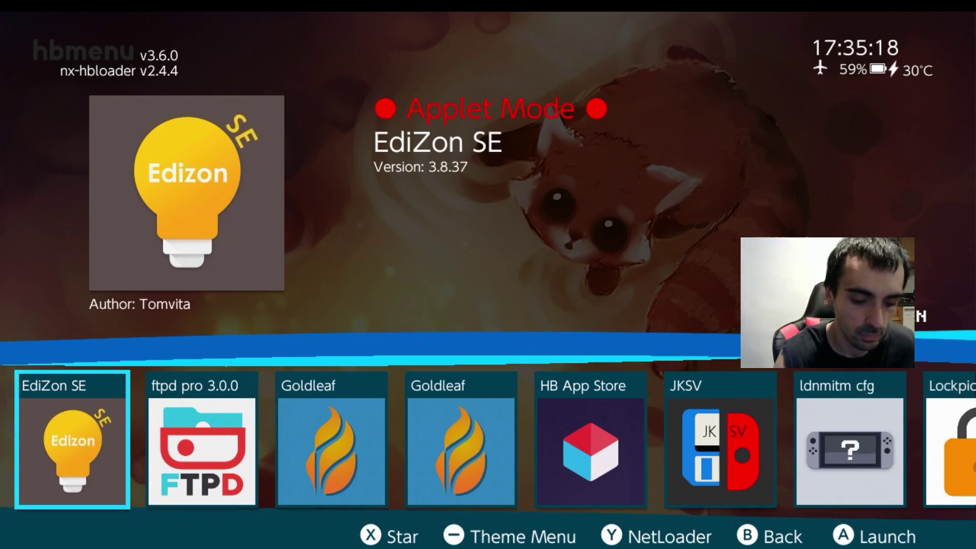
pyautogui.press('a')
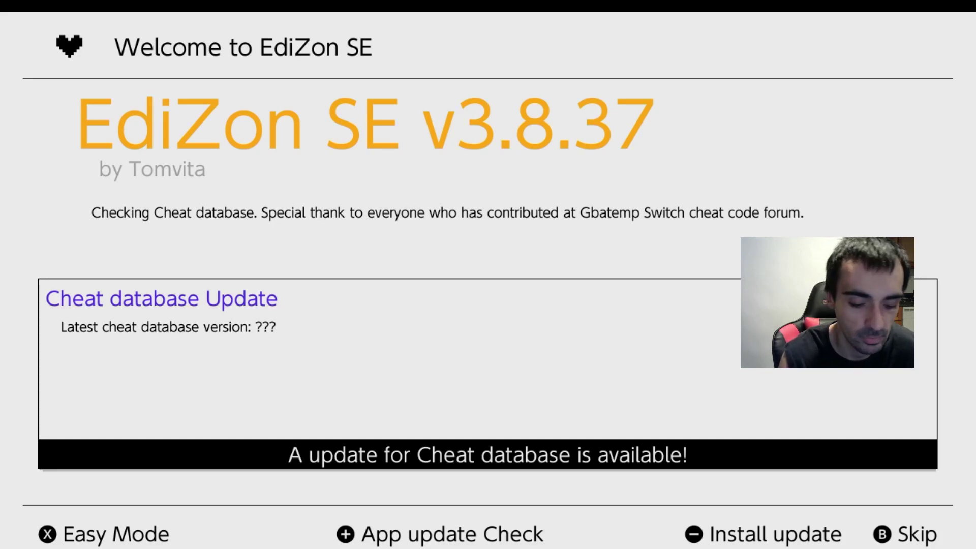
pyautogui.press('b')
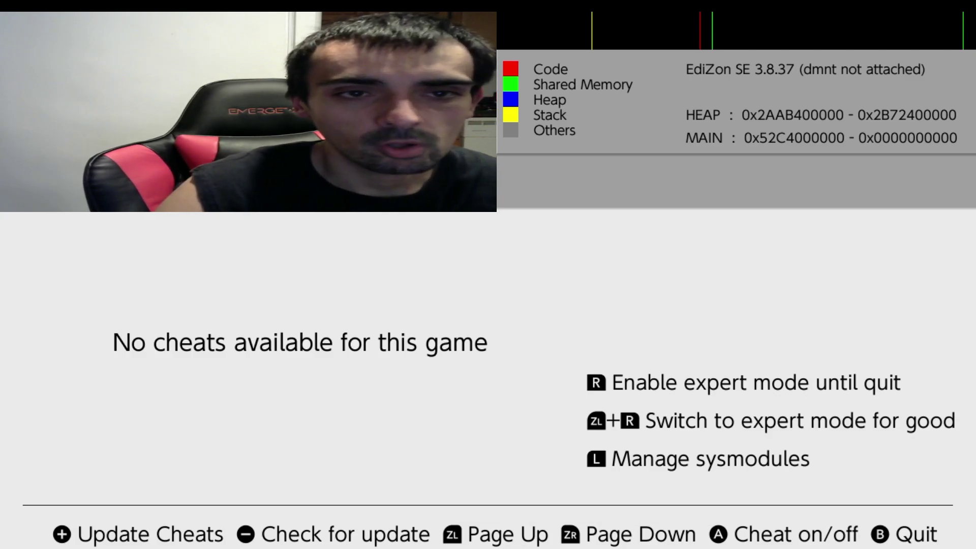
# Turn on sys-patch in EdiZon SE's sysmodule manager
pyautogui.press('l')
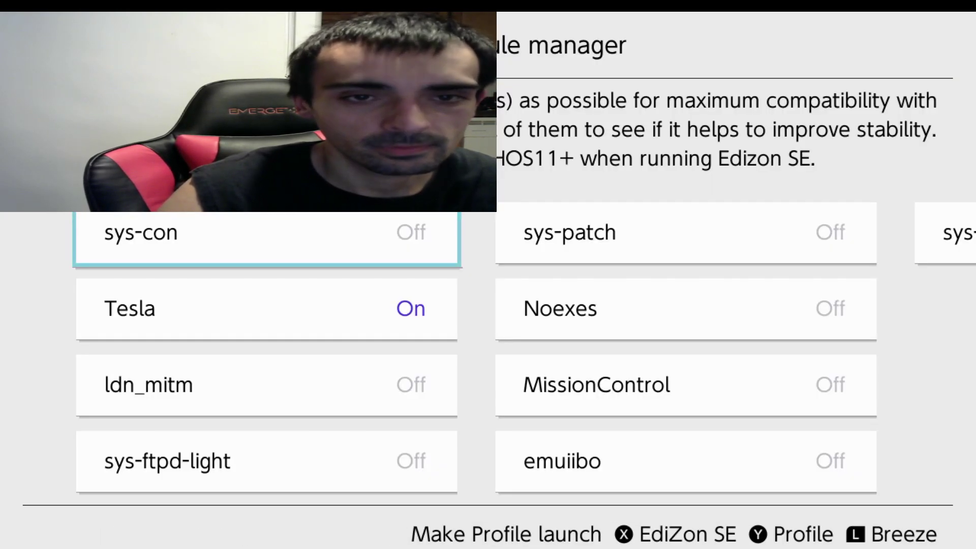
pyautogui.press('Right')
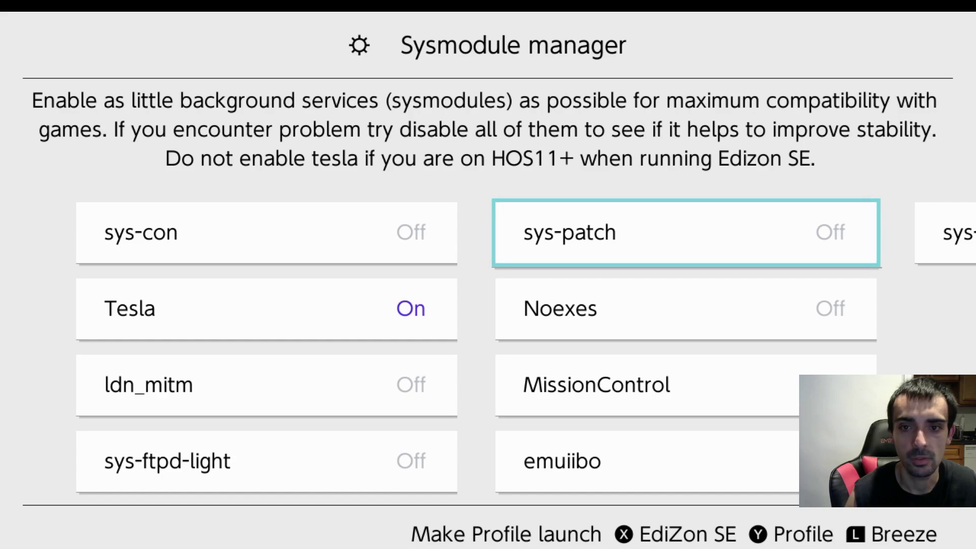
pyautogui.press('Return')
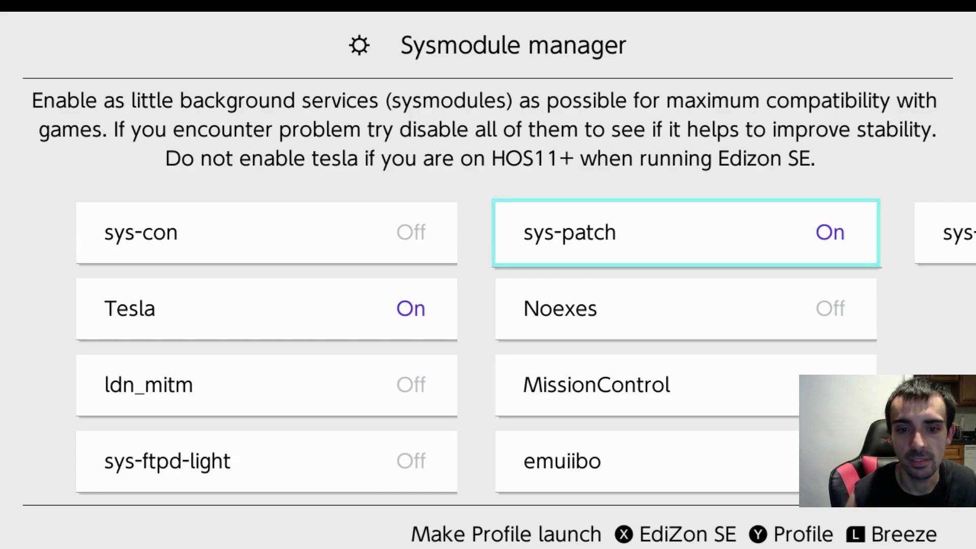